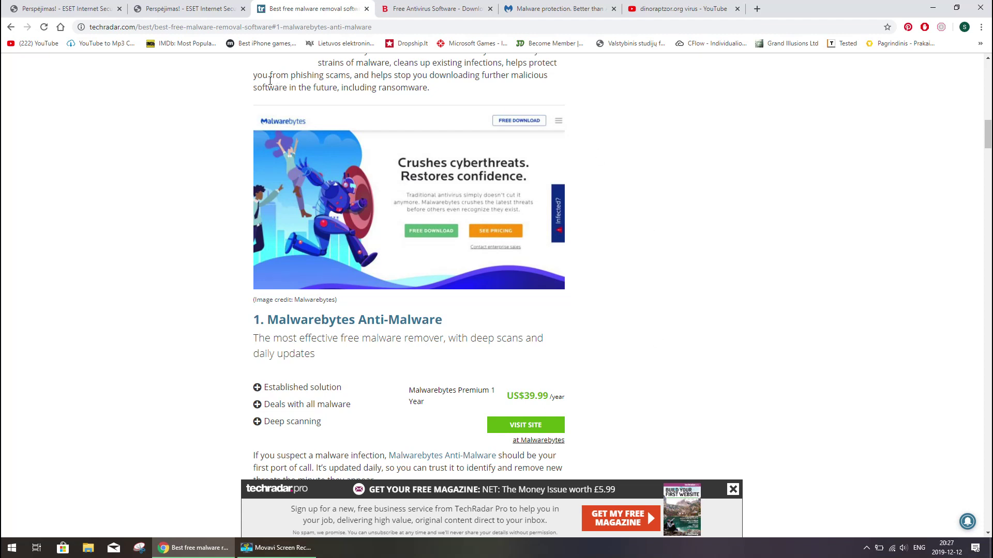
Step: View the two ESET blocked-site tabs for dinoraptzor.org, then bring up the Run box
click(186, 10)
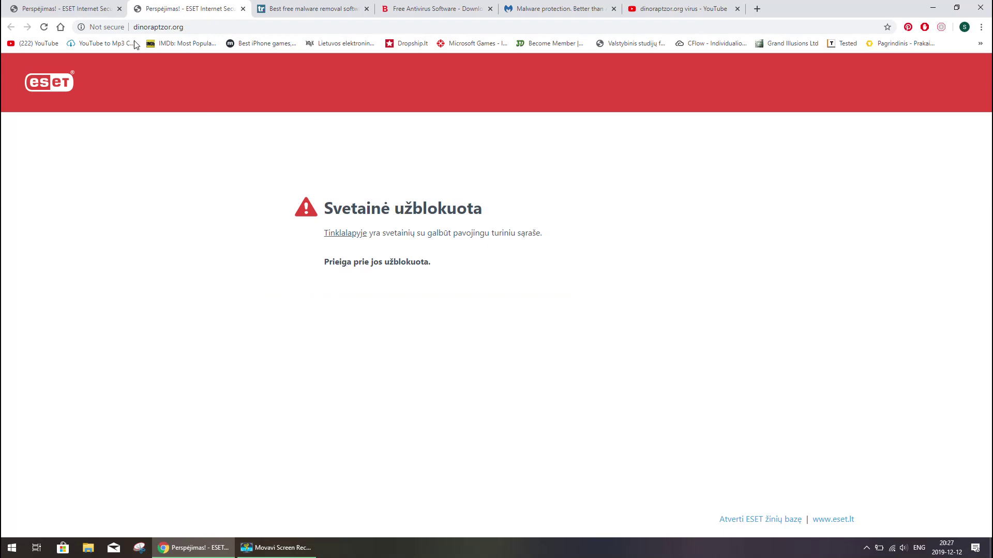
click(99, 8)
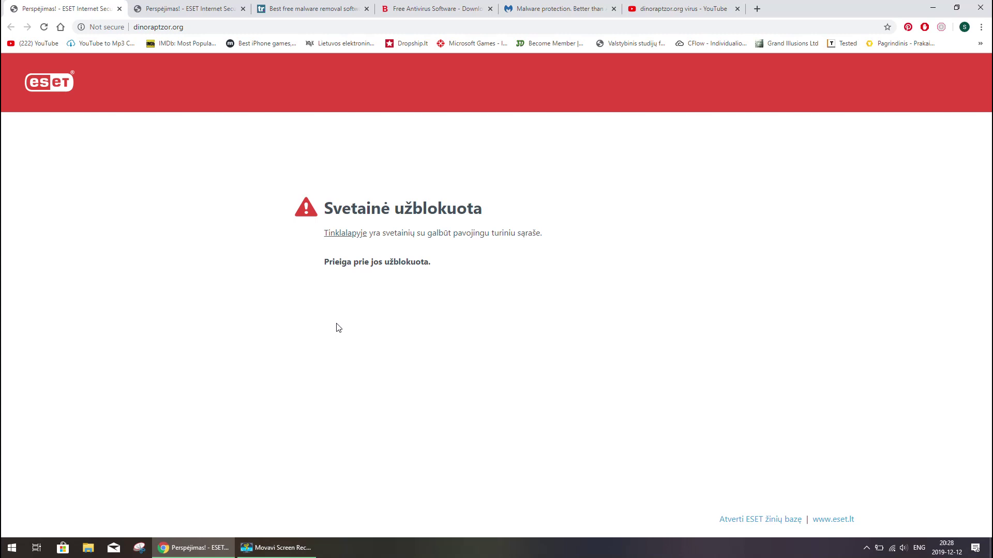
key(super+r)
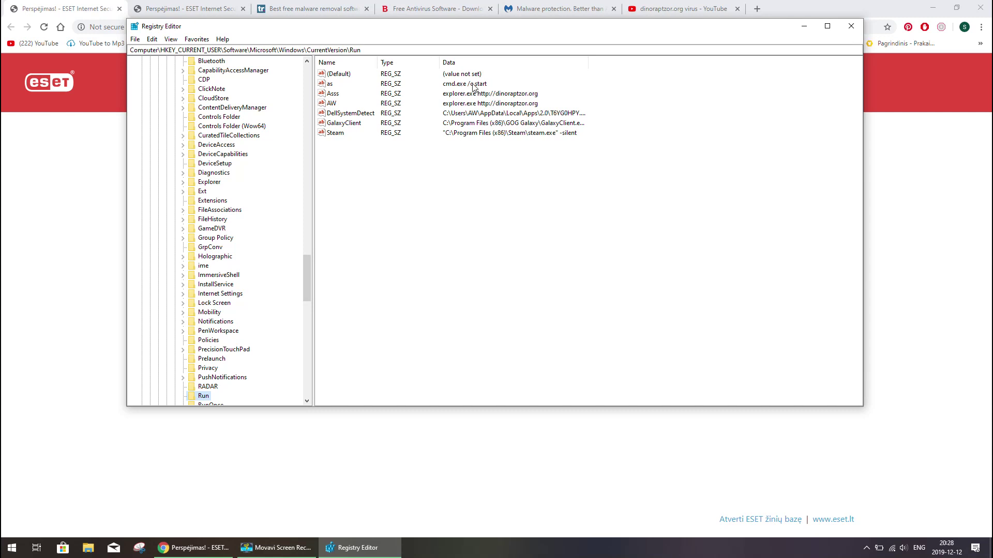
Step: Minimise Registry Editor to return to Chrome's dinoraptzor.org blocked-site warning
click(804, 25)
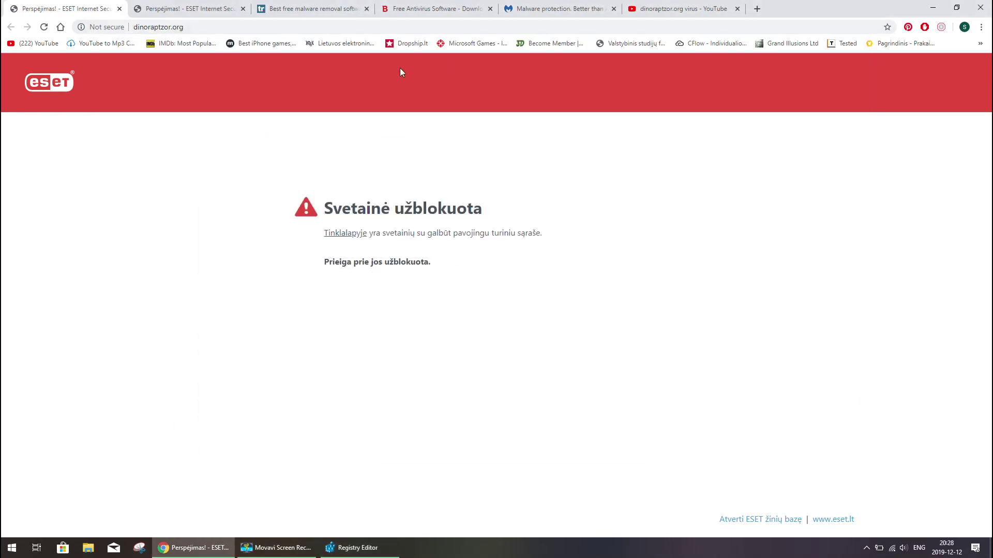
Step: Read through TechRadar's free malware remover article, then switch to the Bitdefender page
click(325, 10)
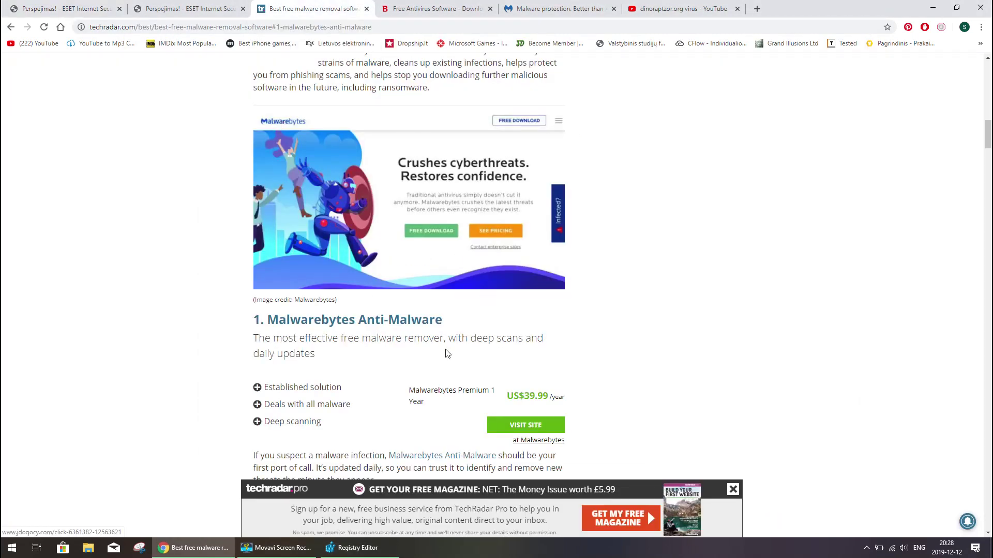
scroll(572, 342, down, 4)
scroll(726, 272, down, 10)
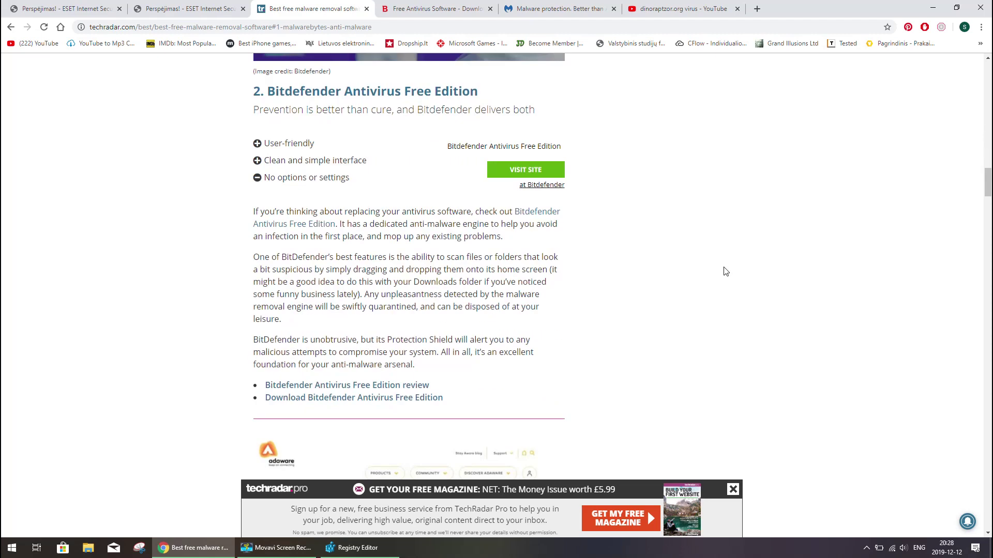
scroll(463, 115, up, 7)
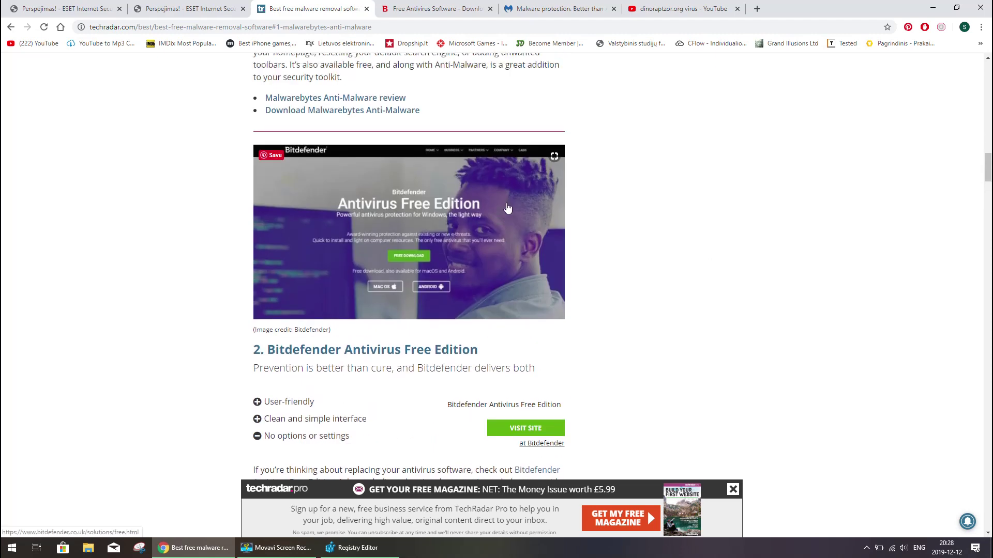
scroll(662, 226, up, 7)
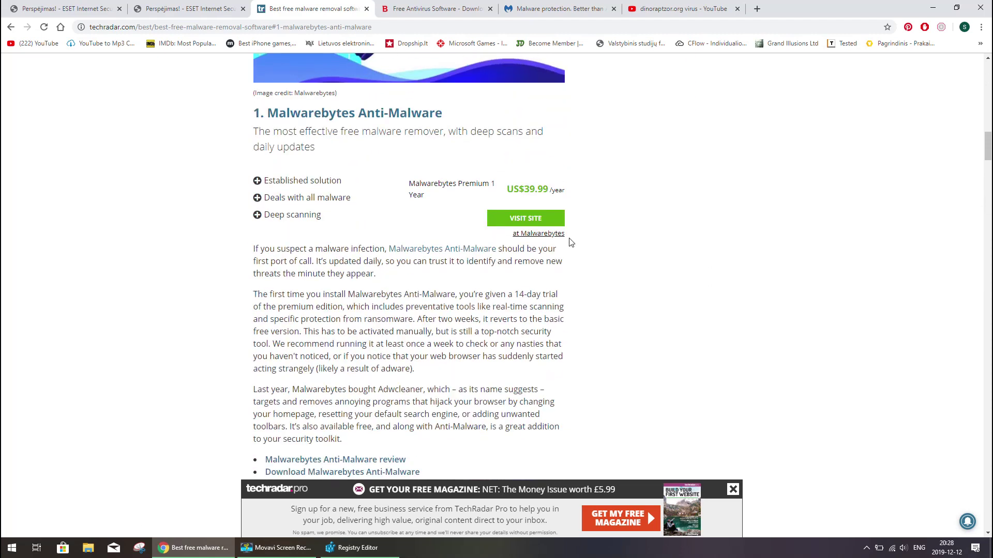
click(436, 17)
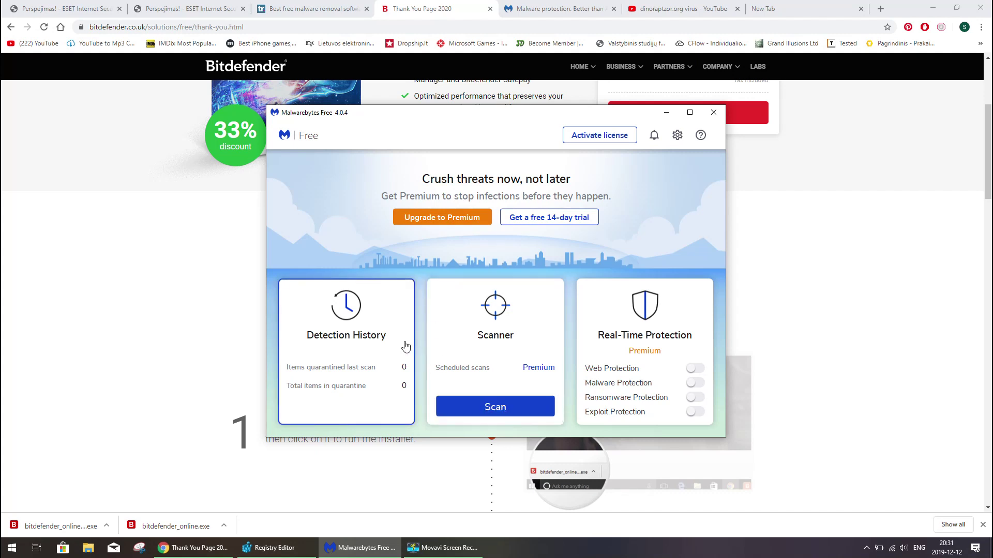
Step: Run a Malwarebytes threat scan, which finds 12 items including adware and PUPs
click(498, 407)
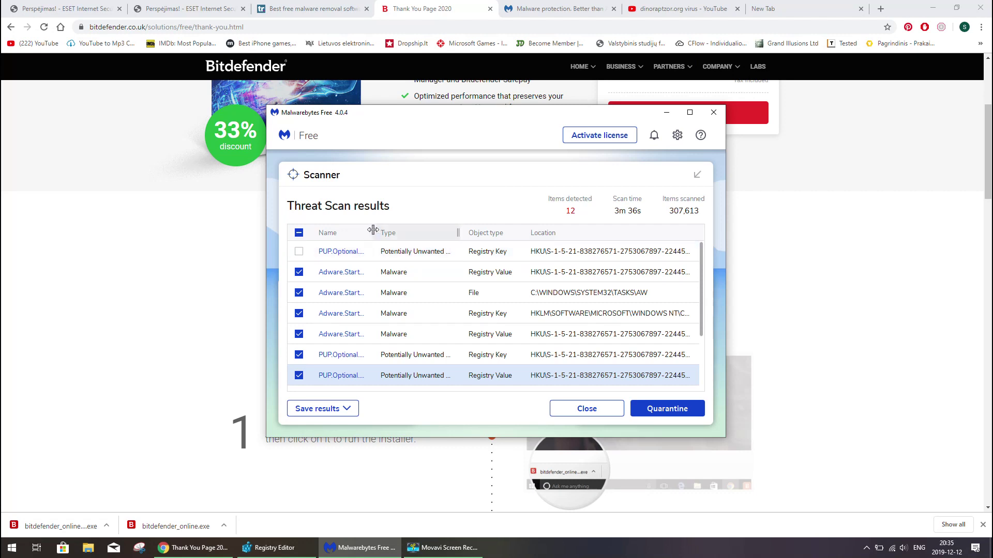
Step: Widen the Name and Location columns to review all 12 detections, then close the results
drag(376, 232, 481, 238)
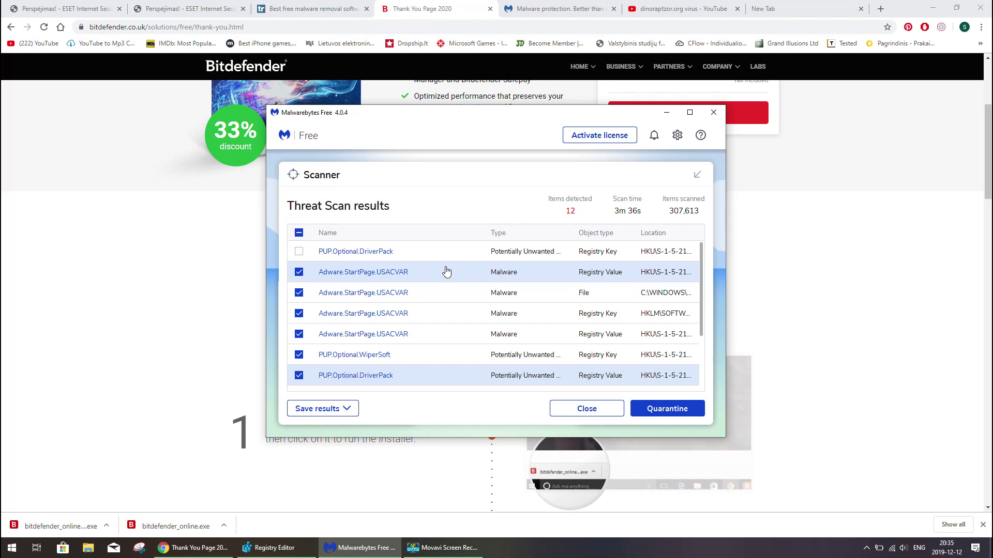
scroll(446, 271, down, 1)
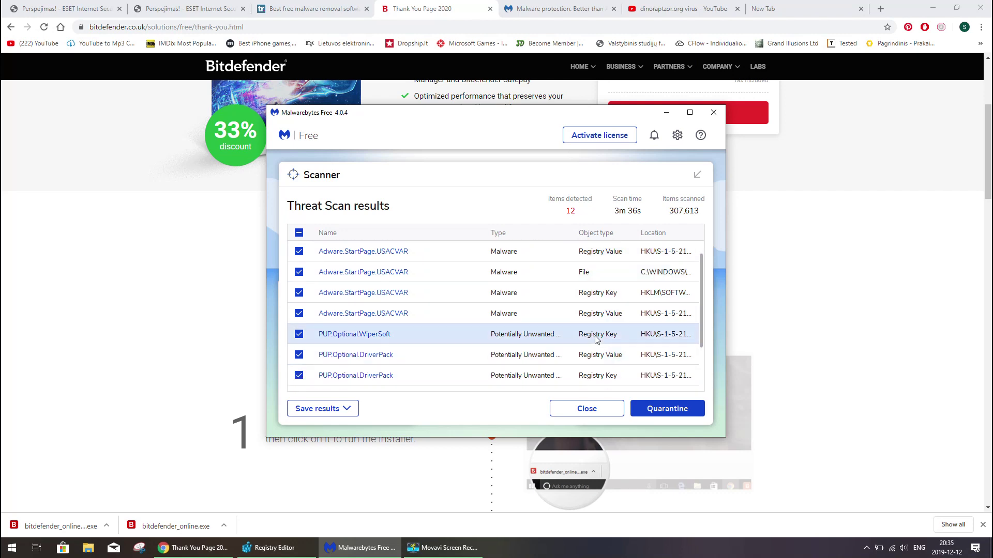
scroll(575, 343, down, 3)
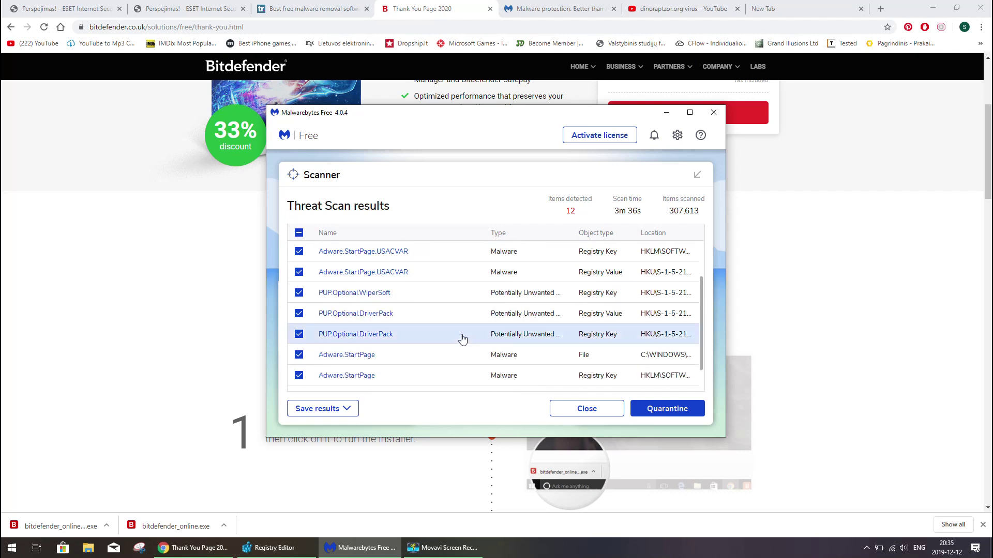
scroll(445, 339, down, 1)
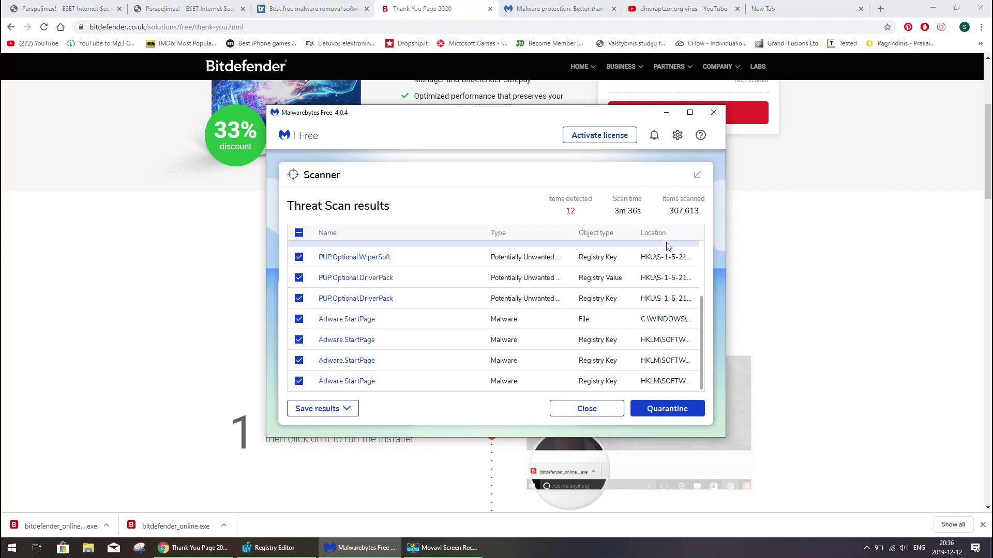
drag(633, 234, 387, 234)
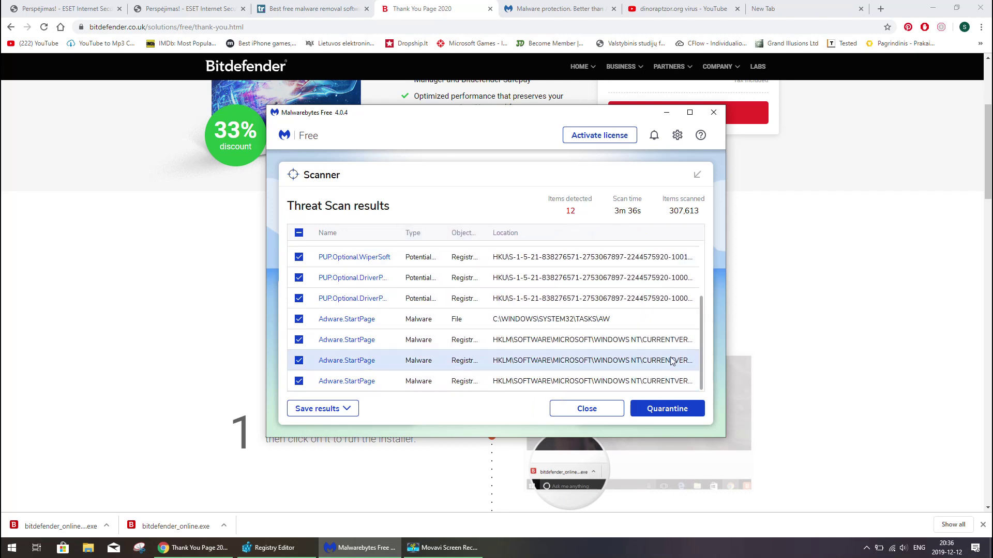
scroll(661, 321, up, 3)
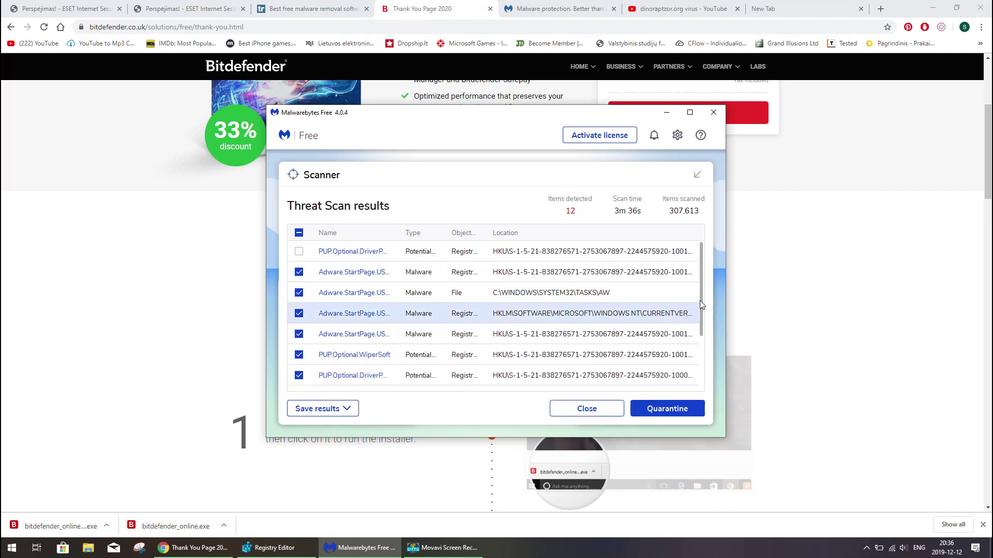
drag(703, 284, 702, 359)
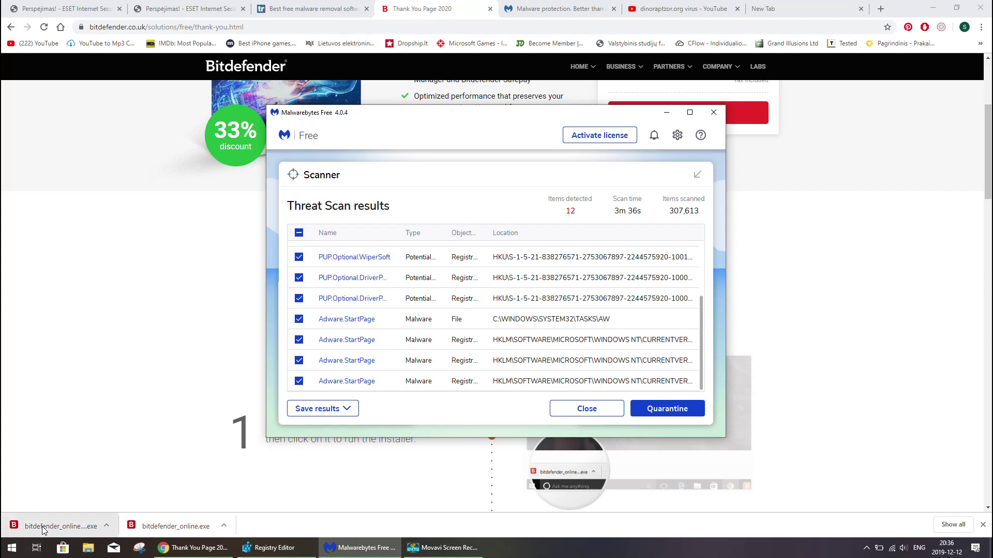
click(579, 416)
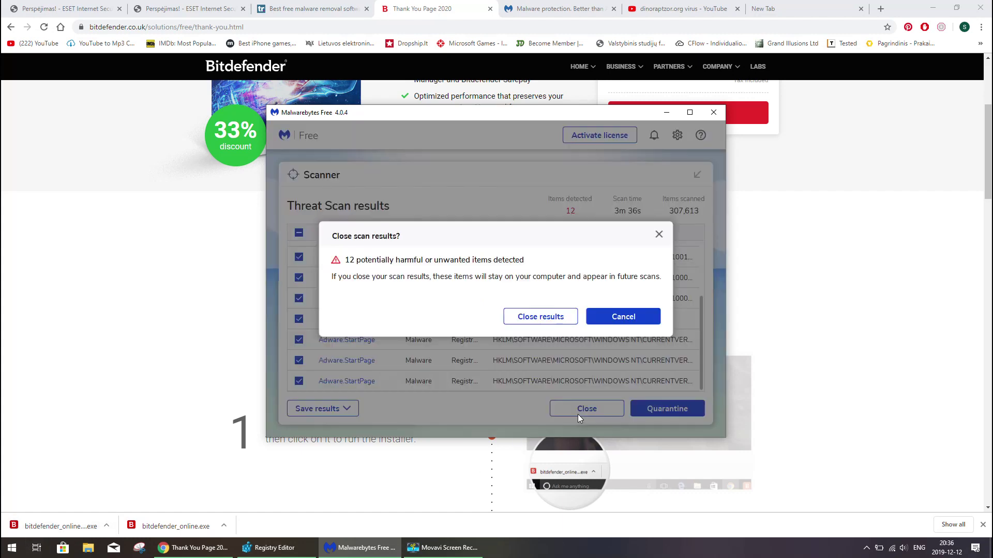
Step: Dismiss the Malwarebytes confirmation and run a WiperSoft scan, letting it close Chrome
click(551, 319)
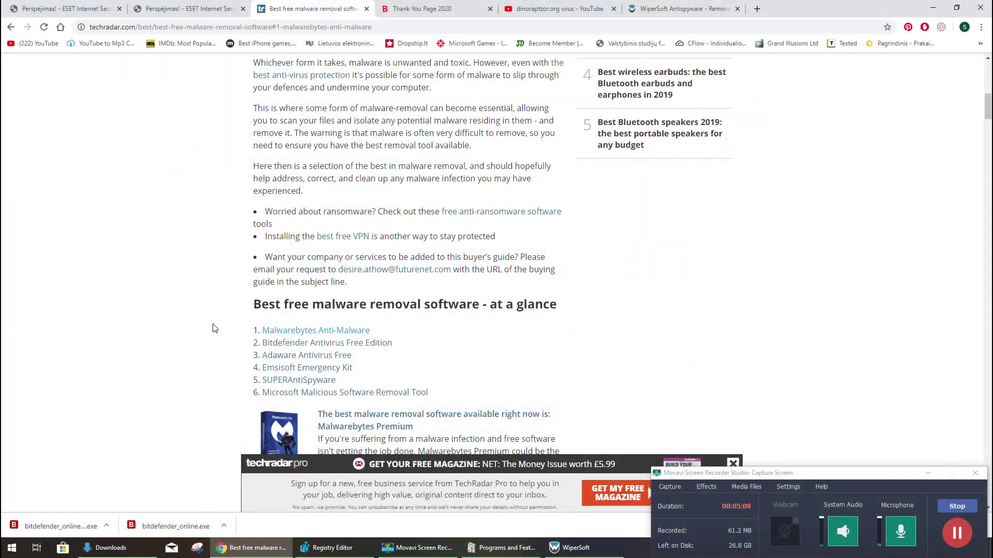
click(685, 9)
click(574, 548)
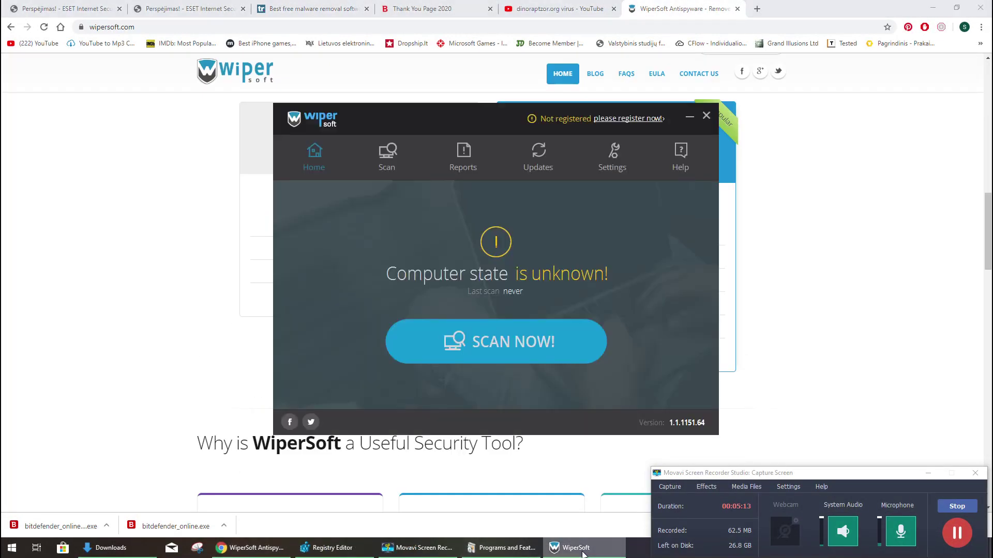
click(505, 353)
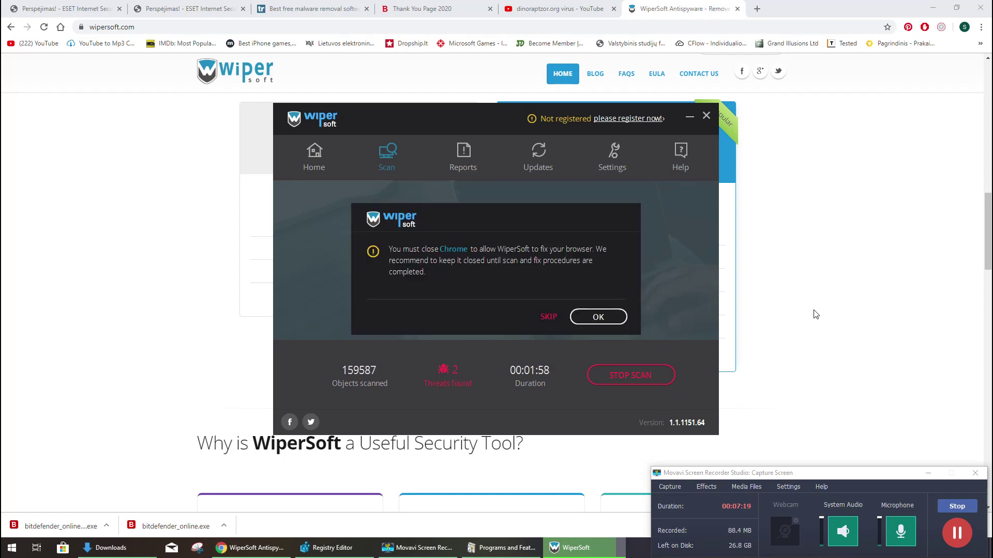
click(597, 317)
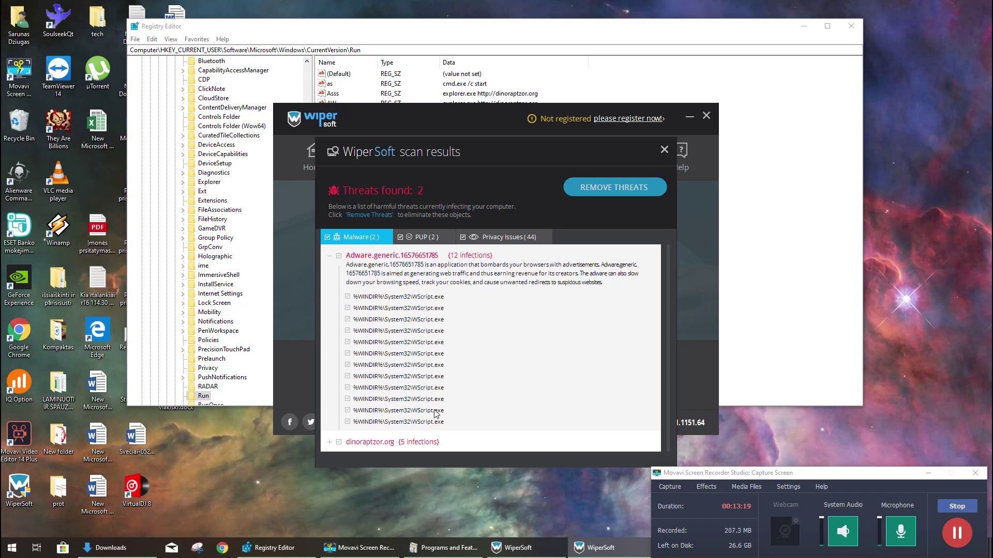
Step: Collapse Adware.generic, tick and expand dinoraptzor.org, and expand PUP.Cache Miner under PUPs
click(329, 257)
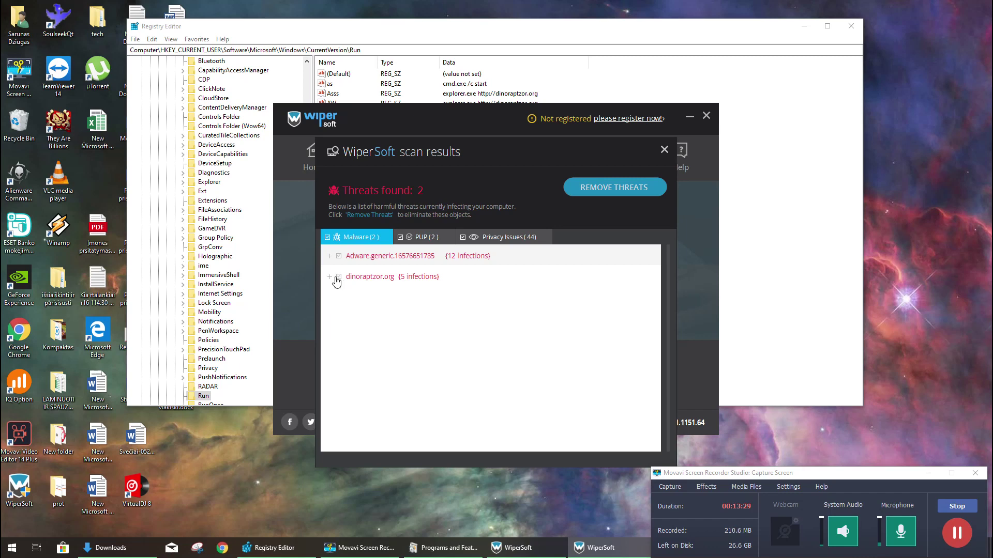
click(339, 278)
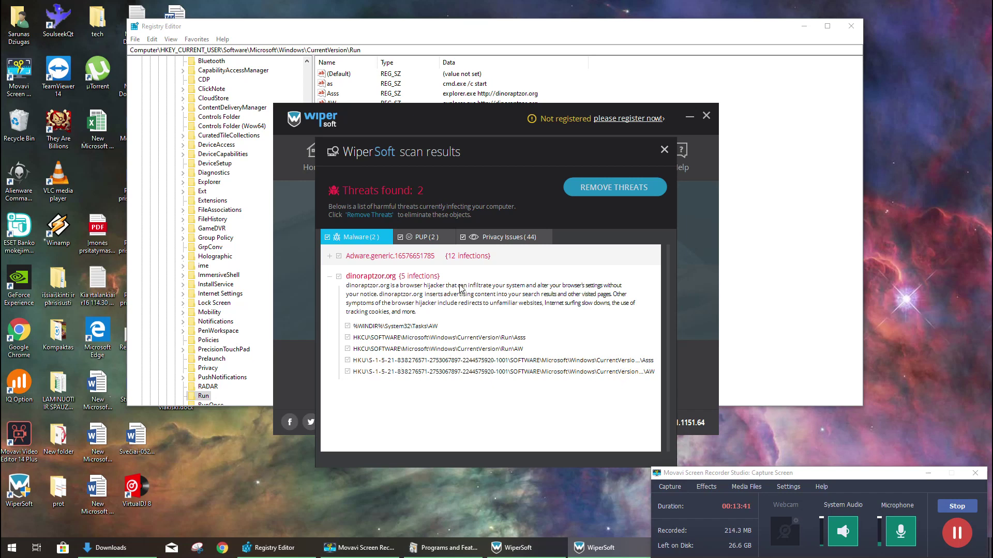
click(430, 241)
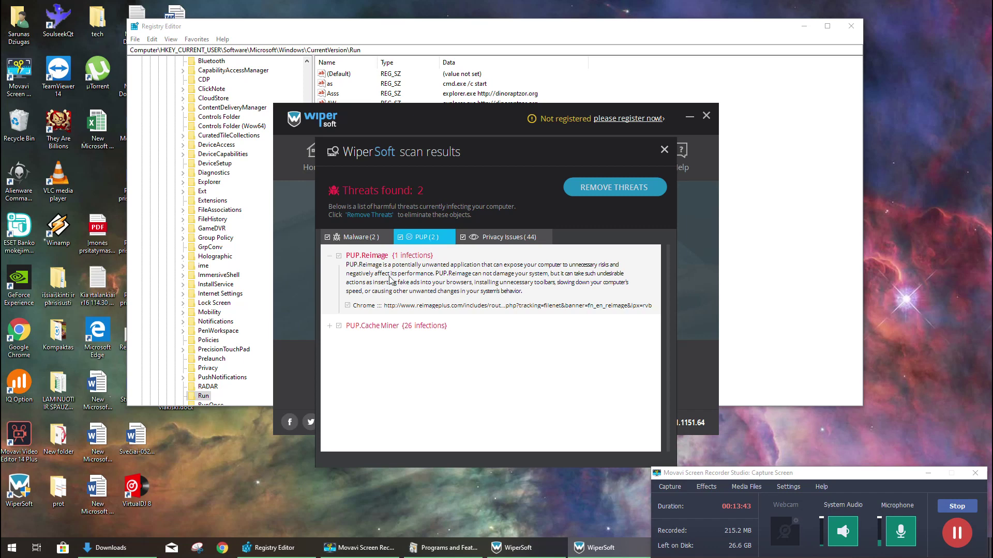
click(331, 326)
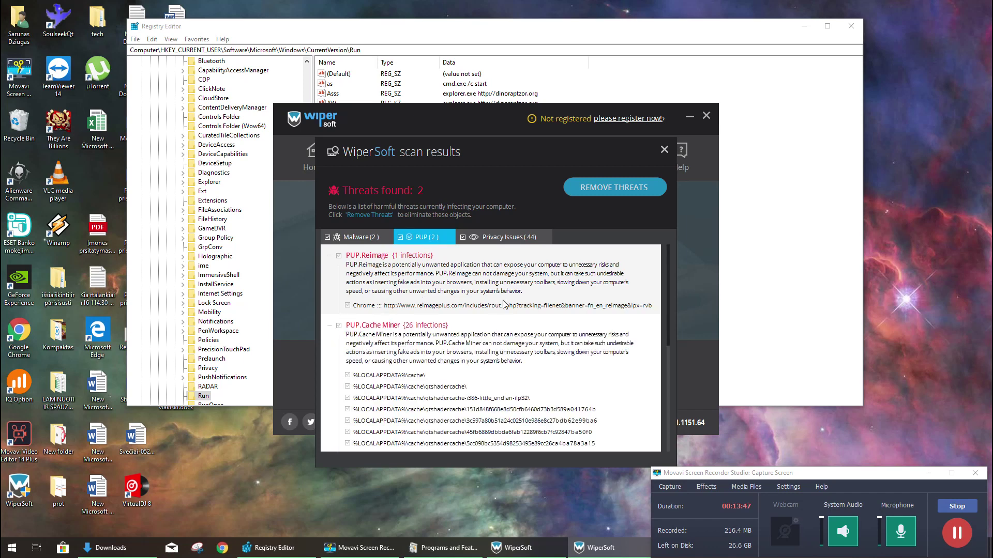
scroll(505, 304, down, 5)
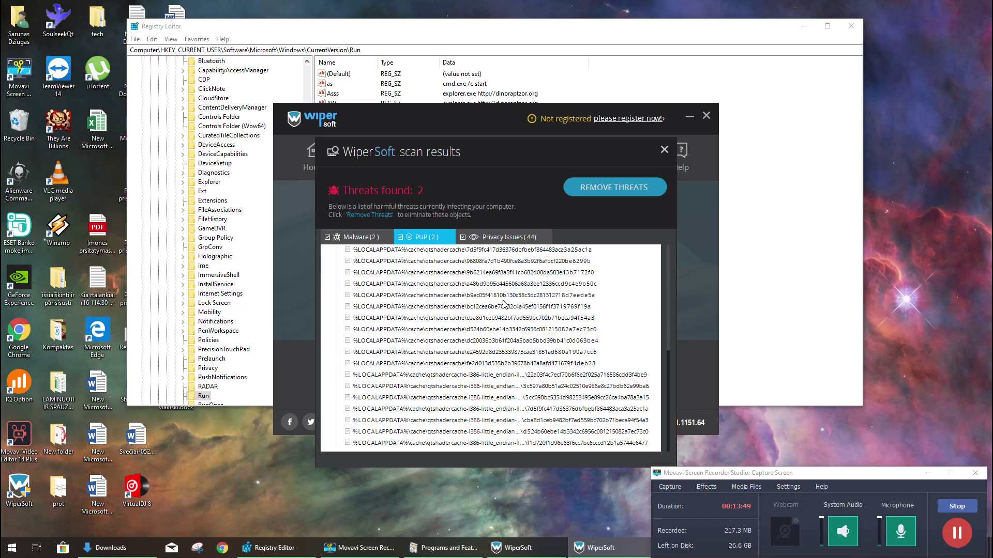
scroll(497, 290, up, 5)
Step: Review the 44 privacy issues, then start removing all detected threats
click(496, 238)
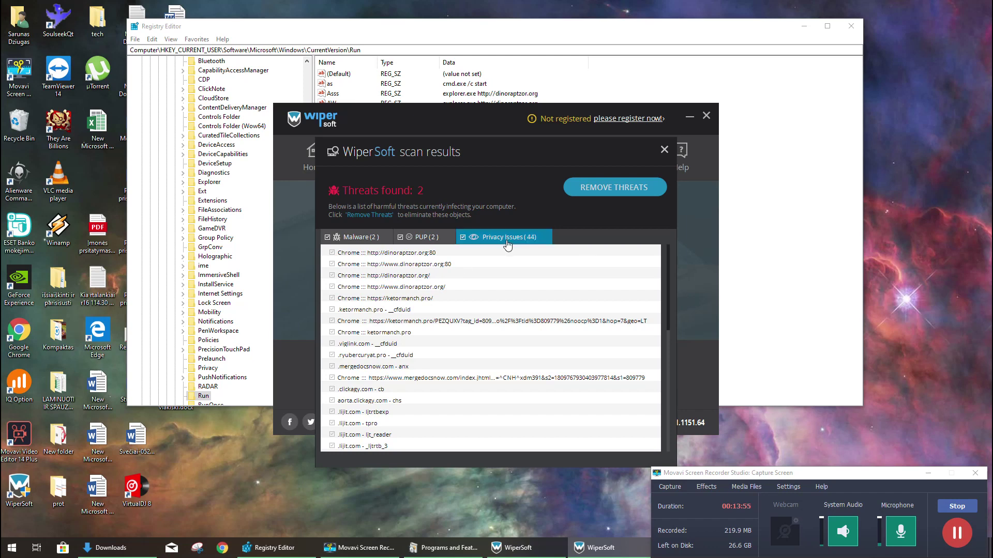
scroll(407, 302, down, 5)
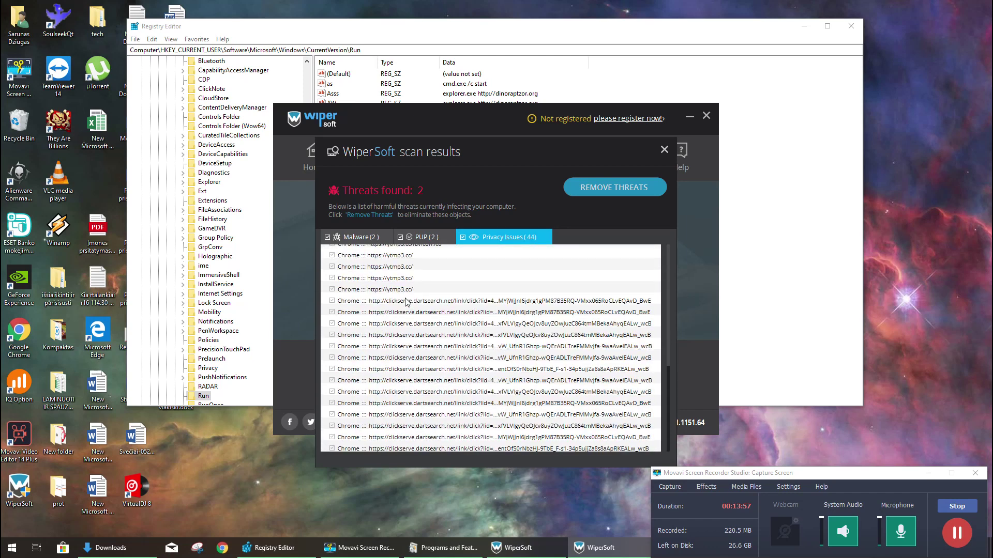
scroll(407, 301, up, 5)
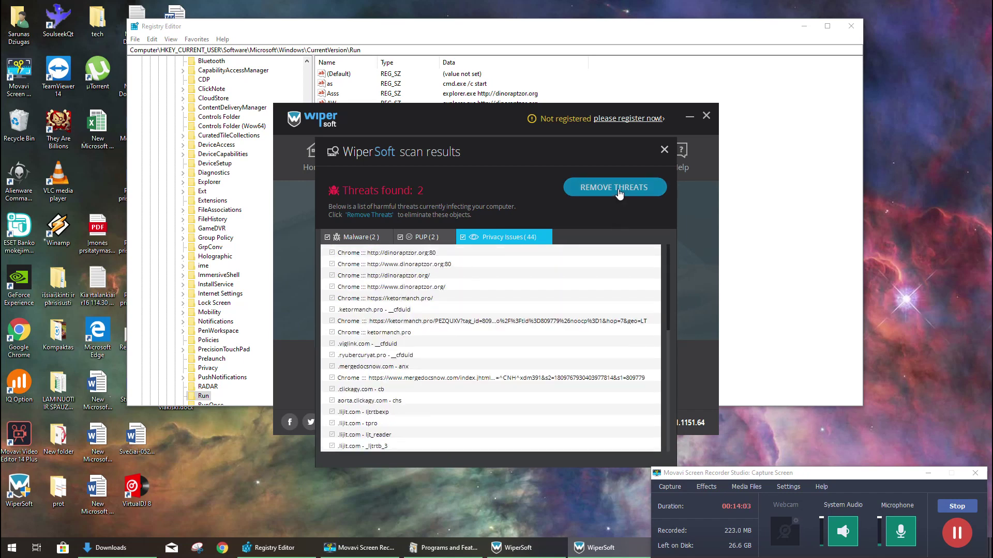
click(619, 189)
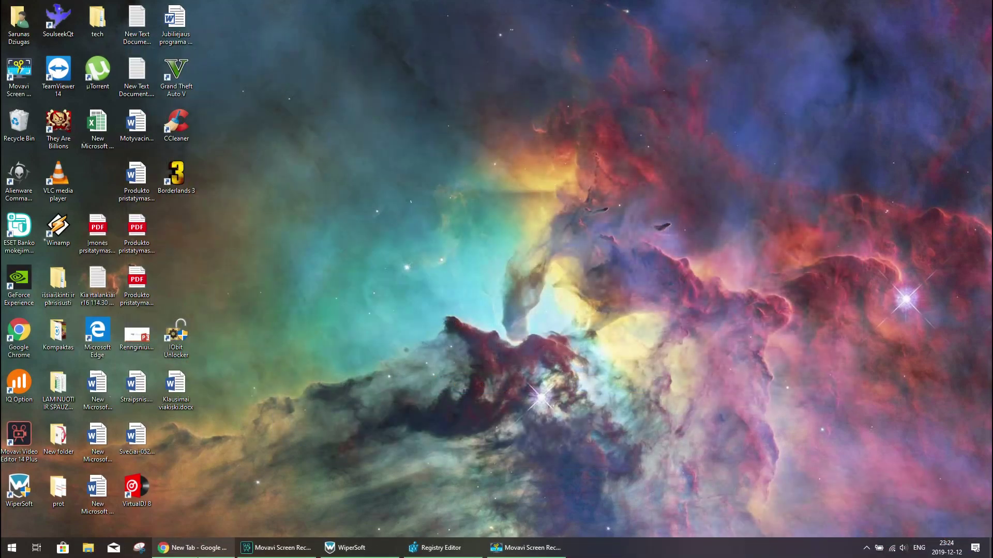
Step: Restore the Chrome window from the taskbar, showing a blank New Tab page
mouse_move(194, 549)
click(194, 548)
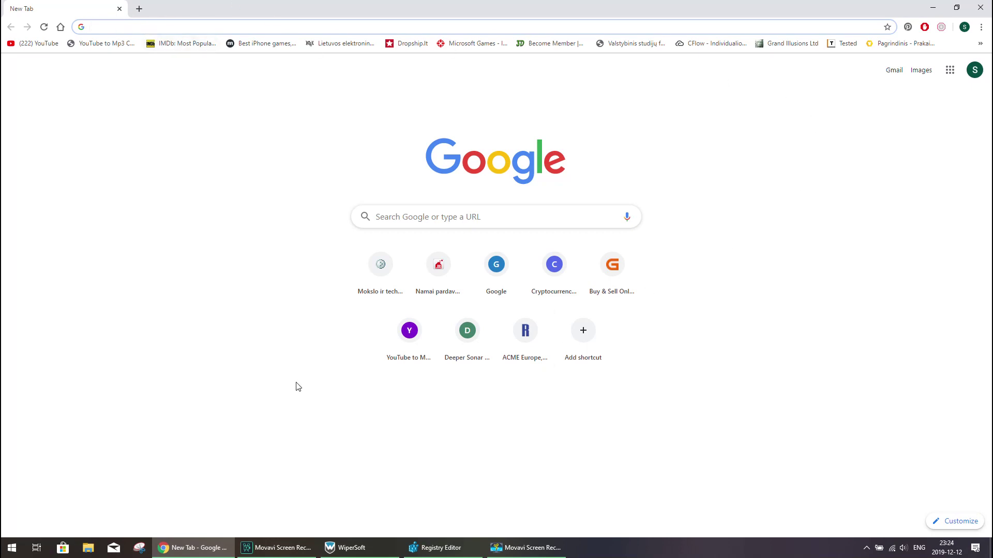
Step: Check in regedit that Run lists only DellSystemDetect, GalaxyClient and Steam; close it, minimise Chrome
key(super+r)
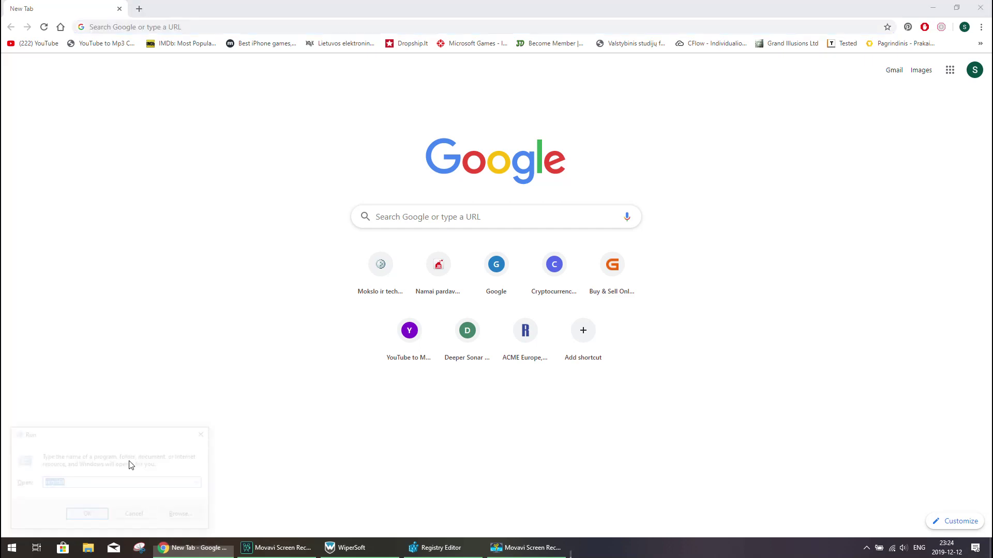
click(86, 516)
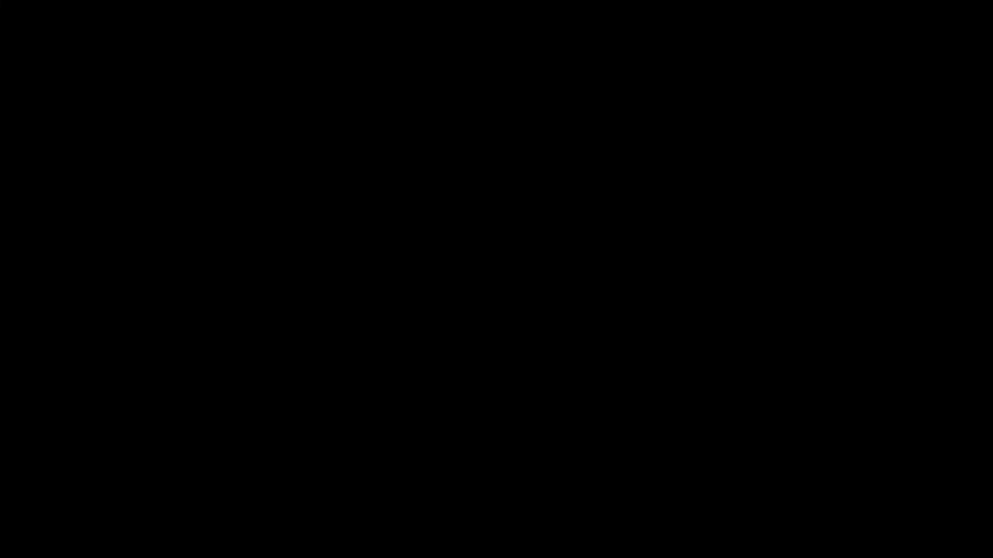
click(406, 310)
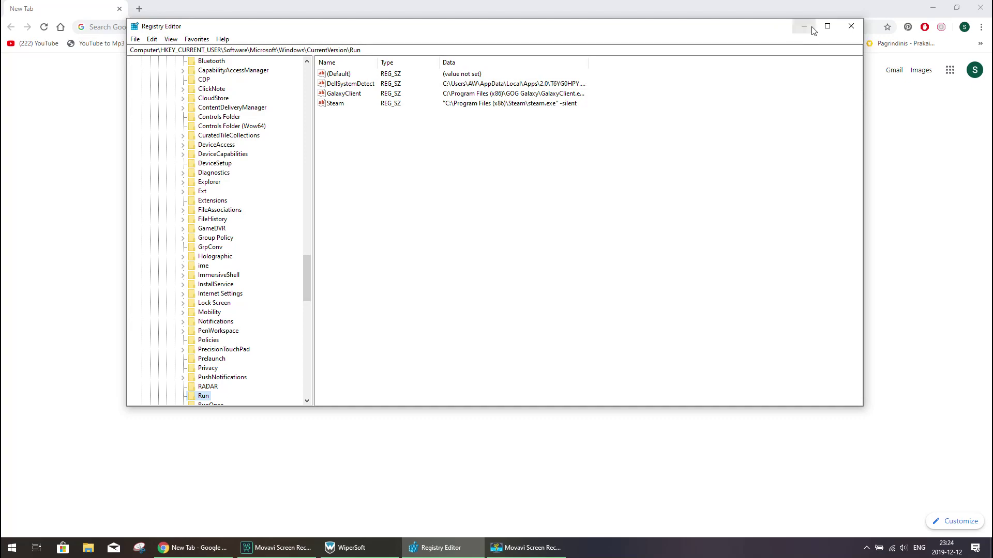
click(850, 26)
click(932, 8)
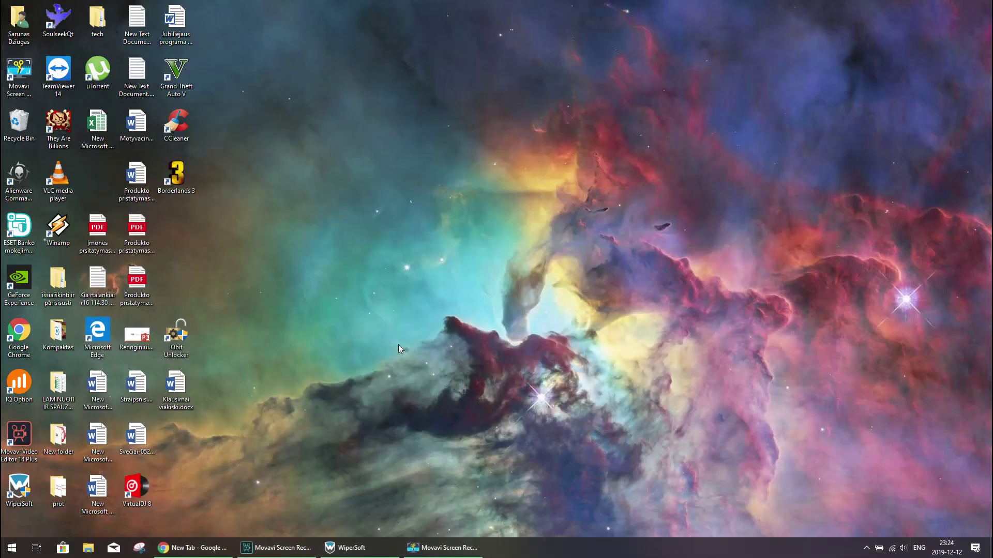
Step: Restore WiperSoft to see threats cleaned after scanning 344693 objects in 00:05:45
click(360, 552)
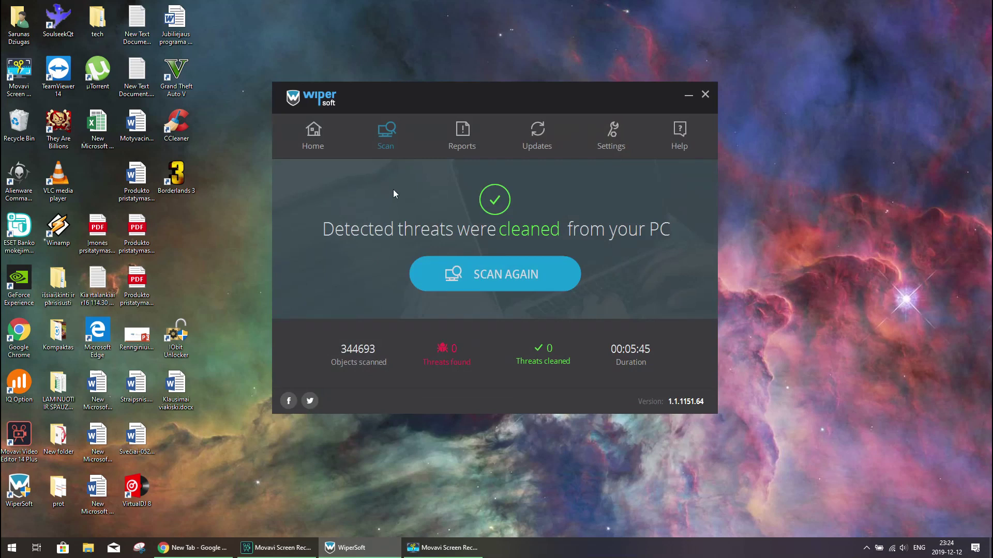